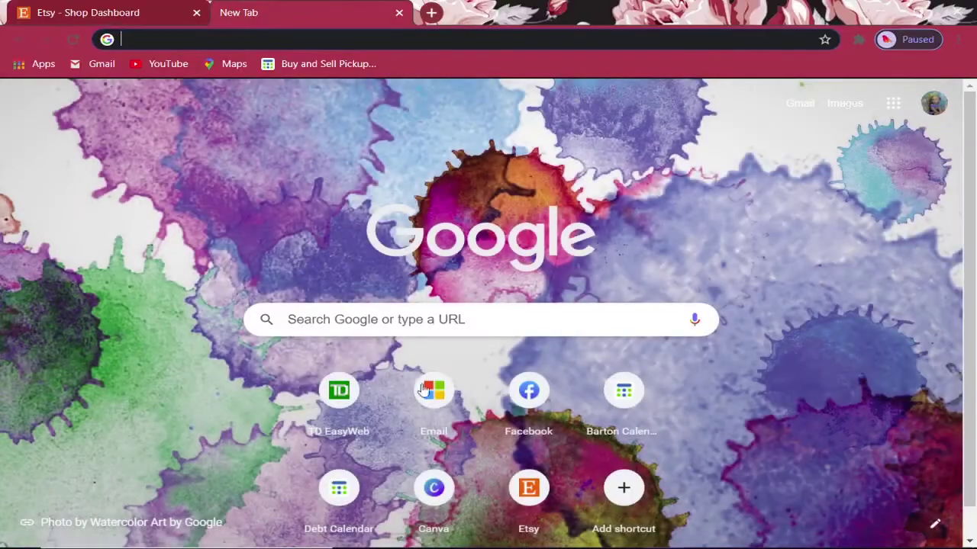
# Step: Open Canva and create a new blank 1080 × 1080 Instagram Post design
pyautogui.click(435, 492)
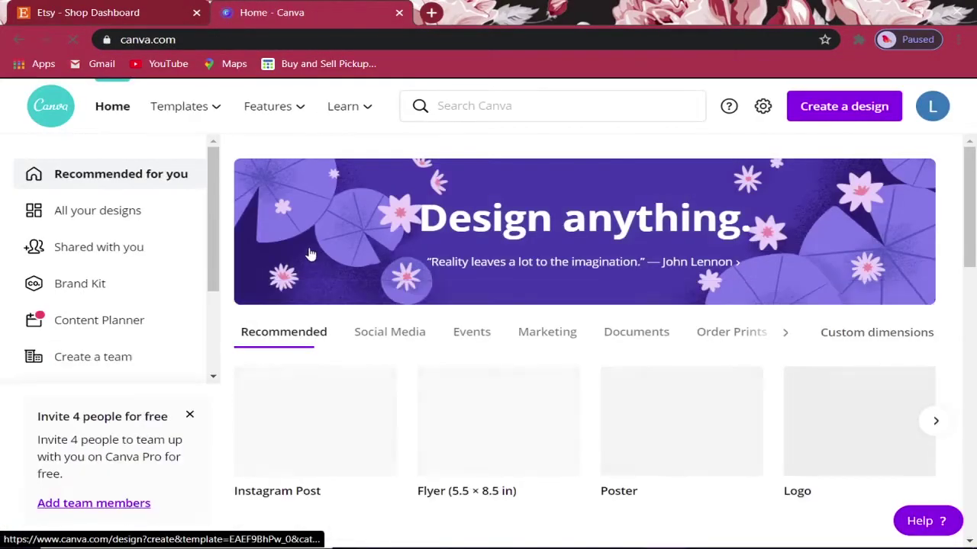
pyautogui.click(866, 111)
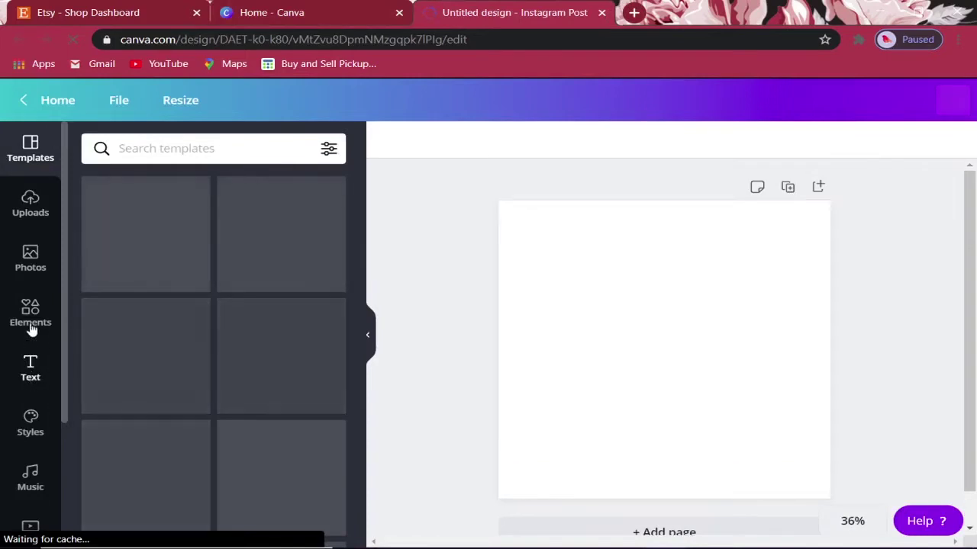
# Step: Add a heading, move it near the page top, and replace its text with BABY
pyautogui.click(30, 308)
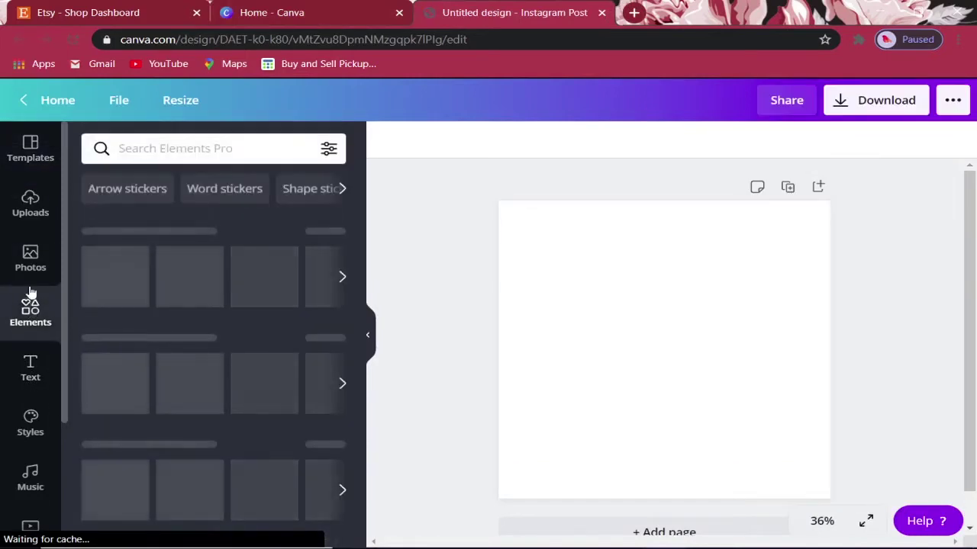
pyautogui.click(31, 369)
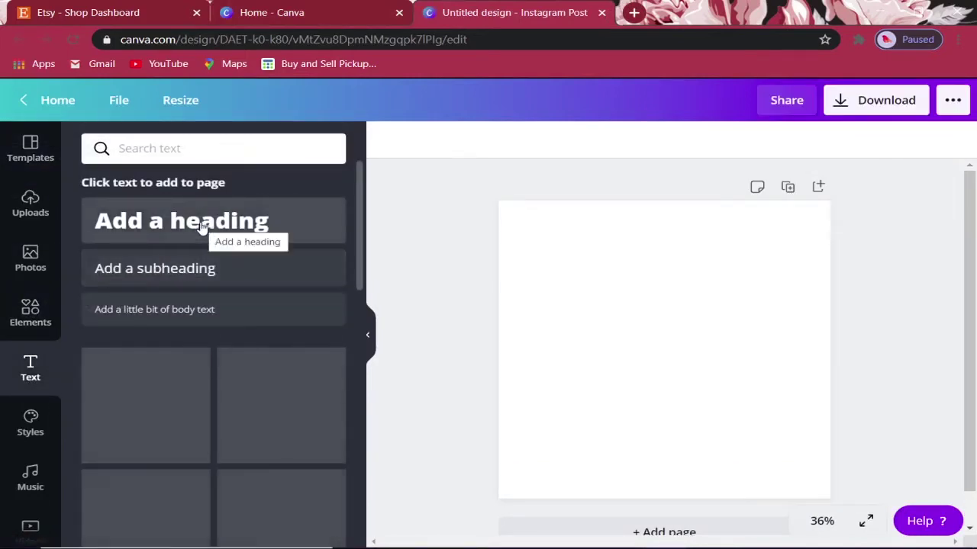
pyautogui.click(202, 227)
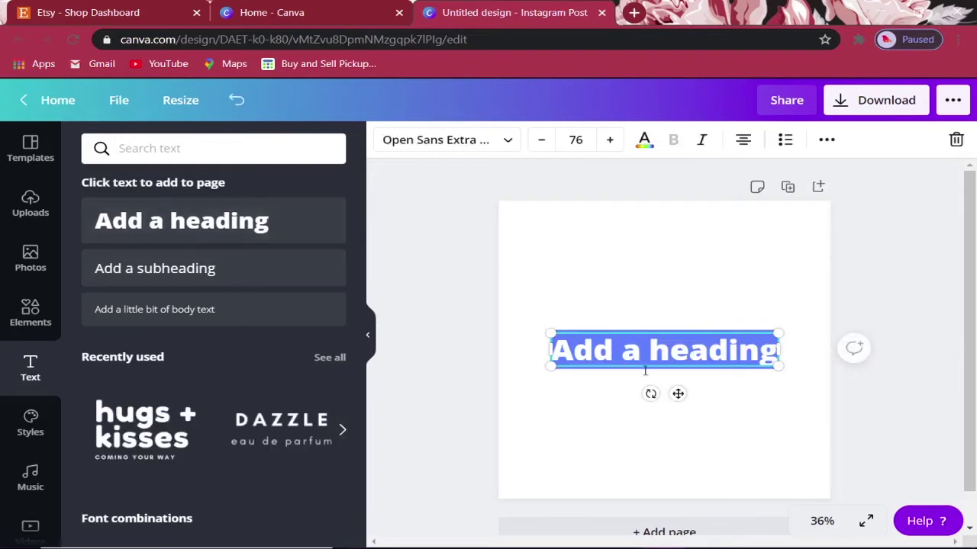
pyautogui.click(671, 392)
pyautogui.moveTo(676, 336); pyautogui.dragTo(673, 263)
pyautogui.doubleClick(696, 271)
pyautogui.press('BackSpace')
pyautogui.press('BackSpace')
pyautogui.press('BackSpace')
pyautogui.press('BackSpace')
pyautogui.press('BackSpace')
pyautogui.press('BackSpace')
pyautogui.press('BackSpace')
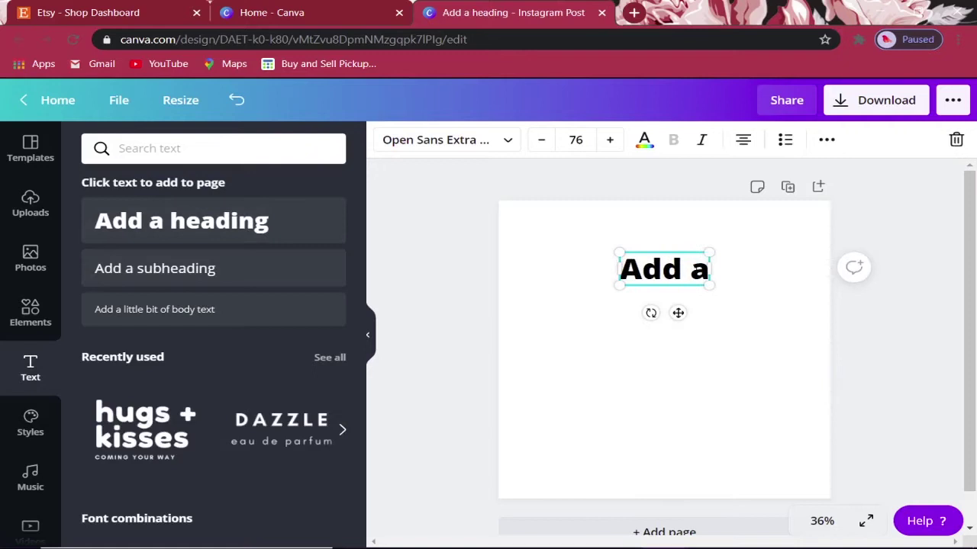
pyautogui.write('BABY')
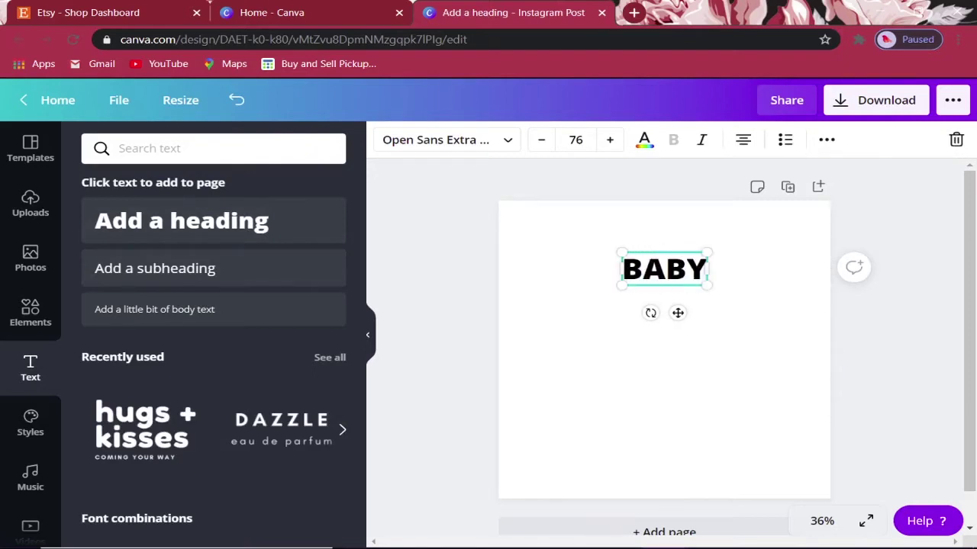
pyautogui.click(681, 418)
# Step: Add a second heading below it reading Smith
pyautogui.click(201, 227)
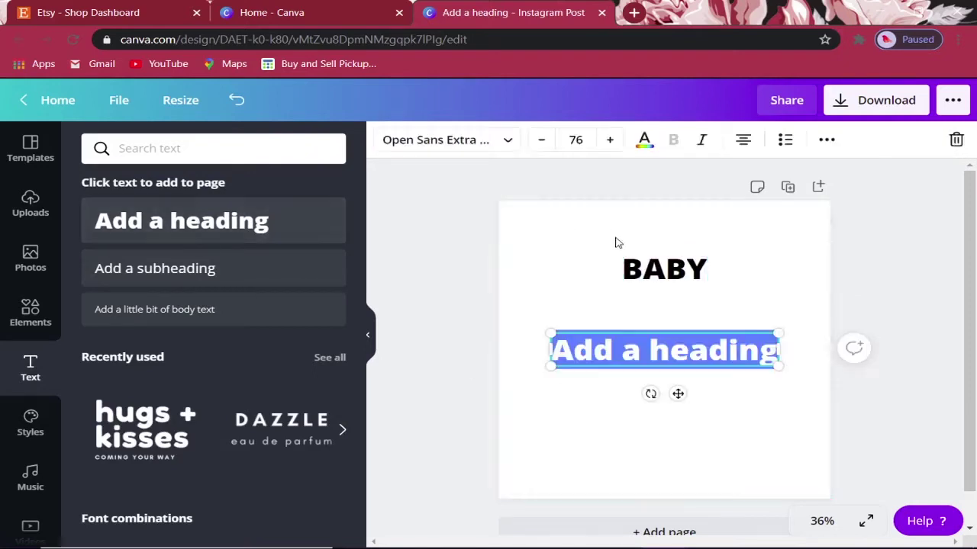
pyautogui.write('Smith')
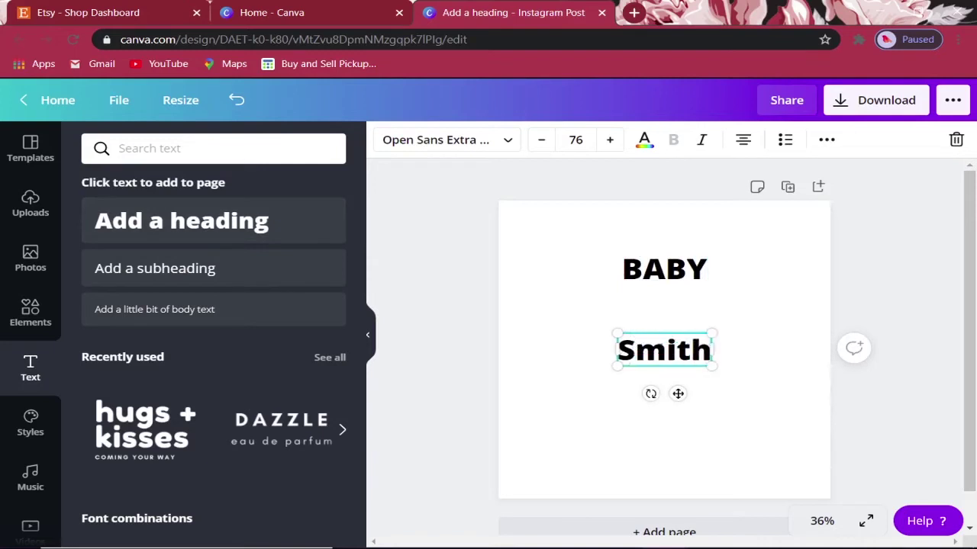
pyautogui.click(662, 443)
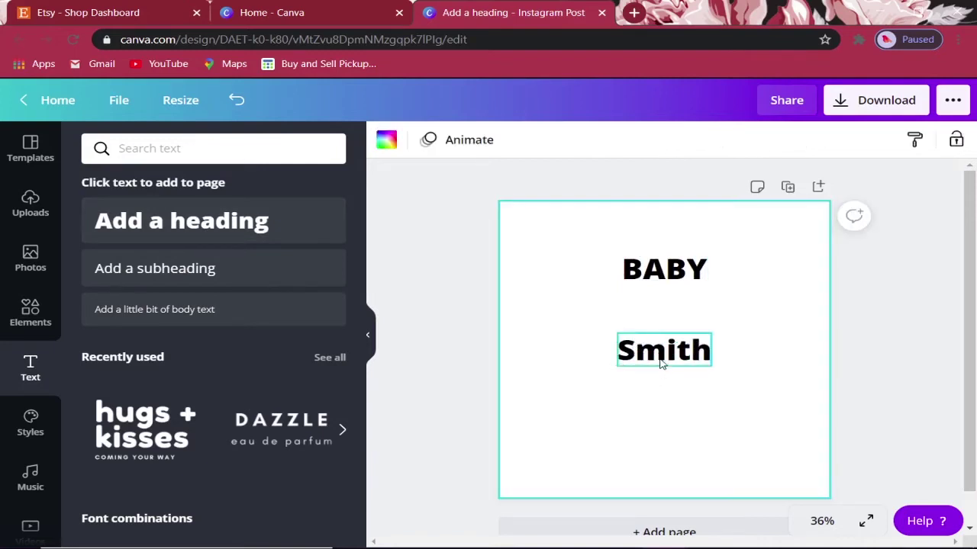
# Step: Set the Smith text in the Joshico script font
pyautogui.click(663, 360)
pyautogui.click(418, 140)
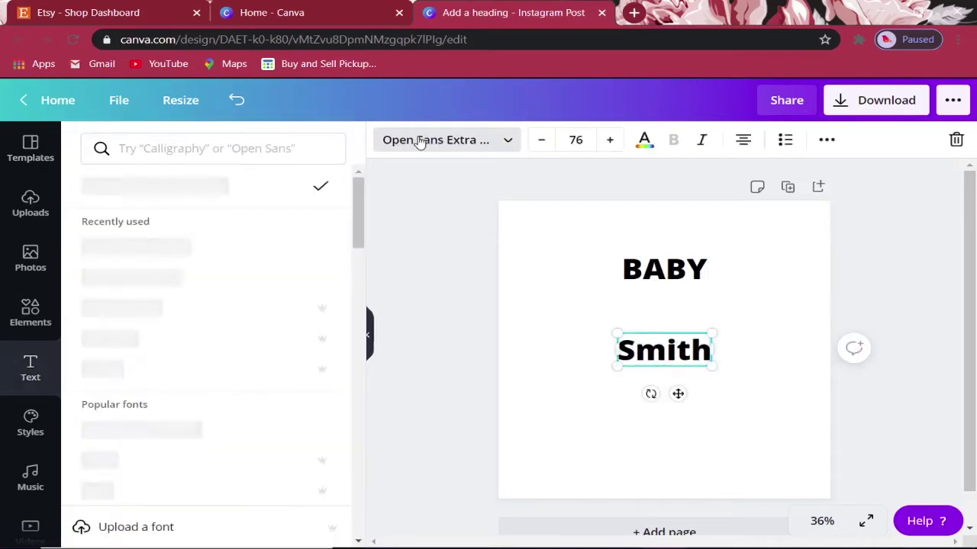
pyautogui.click(169, 147)
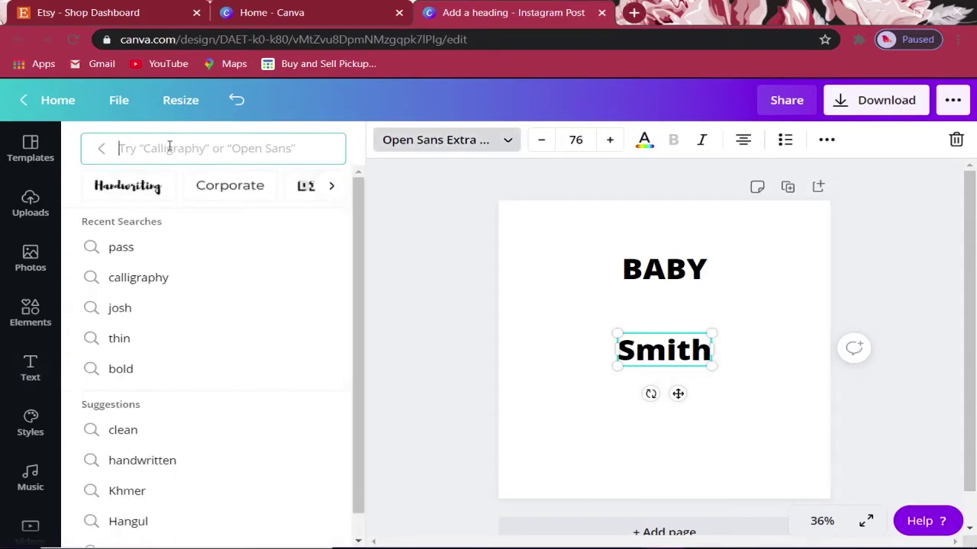
pyautogui.write('joshico')
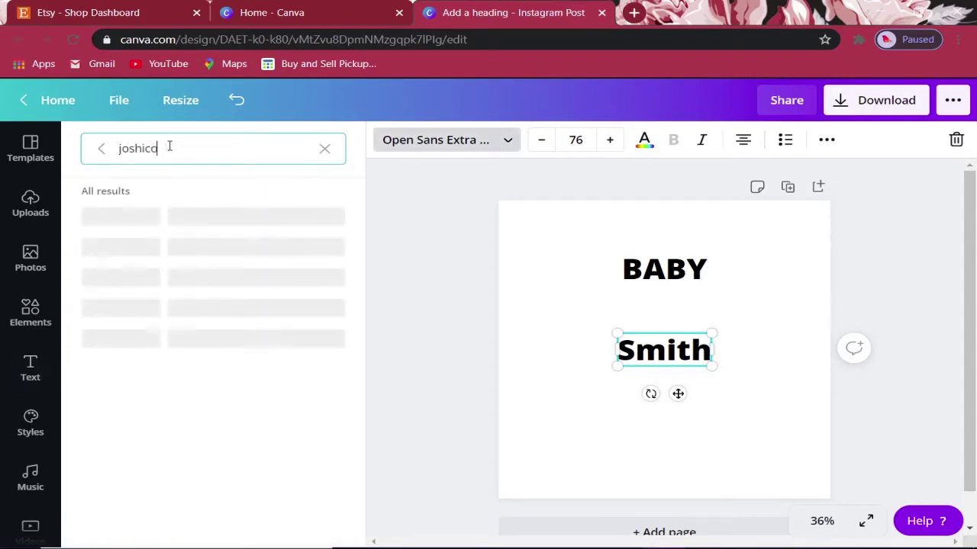
pyautogui.click(192, 219)
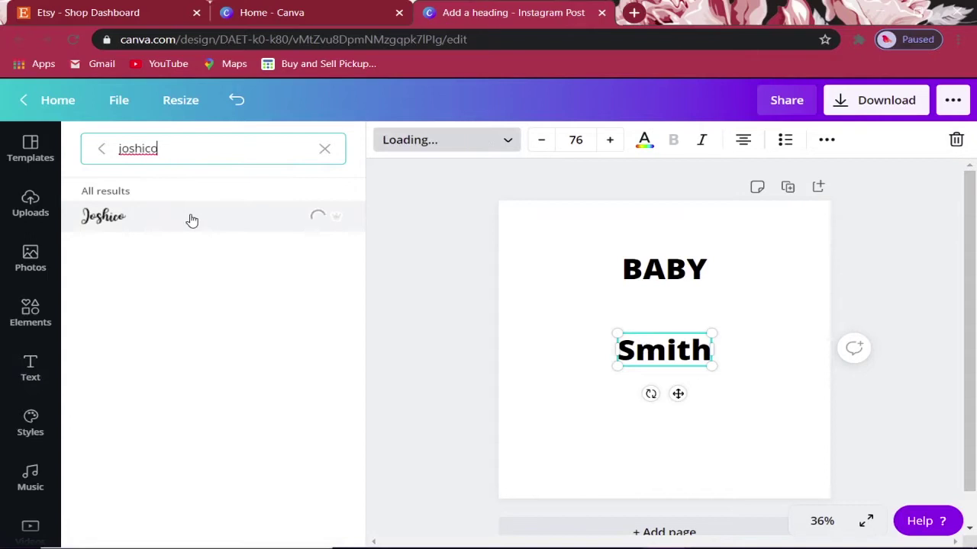
# Step: Try the Glacial Indifference font on BABY
pyautogui.click(687, 269)
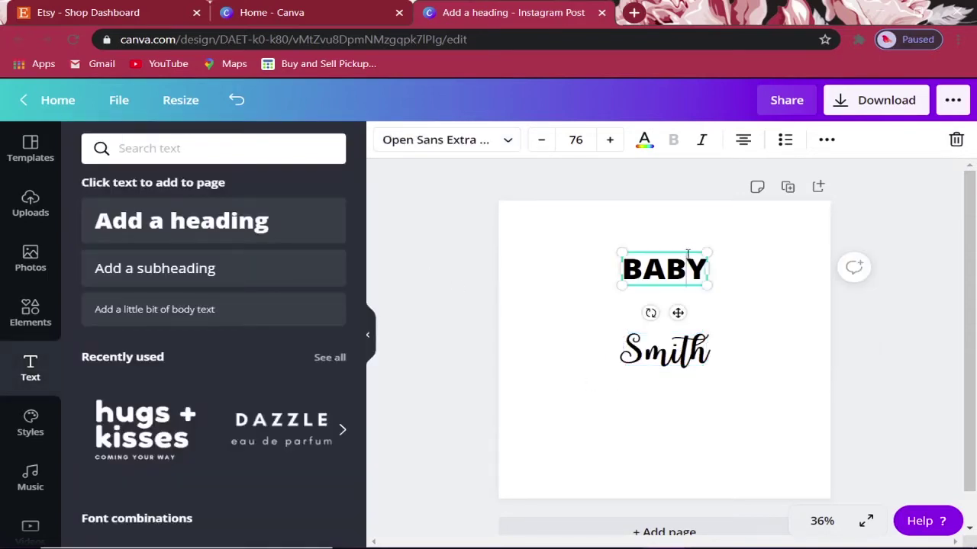
pyautogui.moveTo(706, 269); pyautogui.dragTo(685, 269)
pyautogui.doubleClick(666, 273)
pyautogui.click(493, 151)
pyautogui.moveTo(174, 149); pyautogui.dragTo(79, 149)
pyautogui.write('glacial')
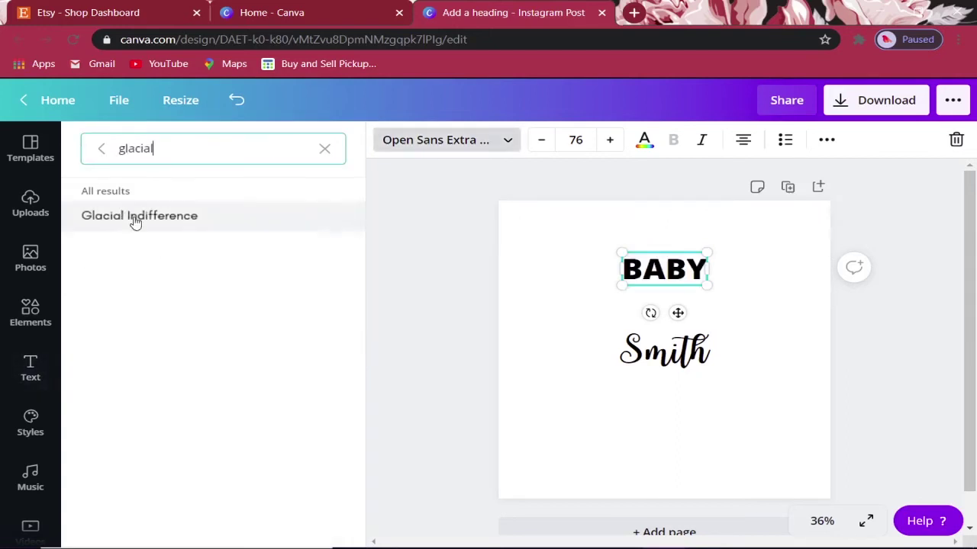
pyautogui.click(135, 221)
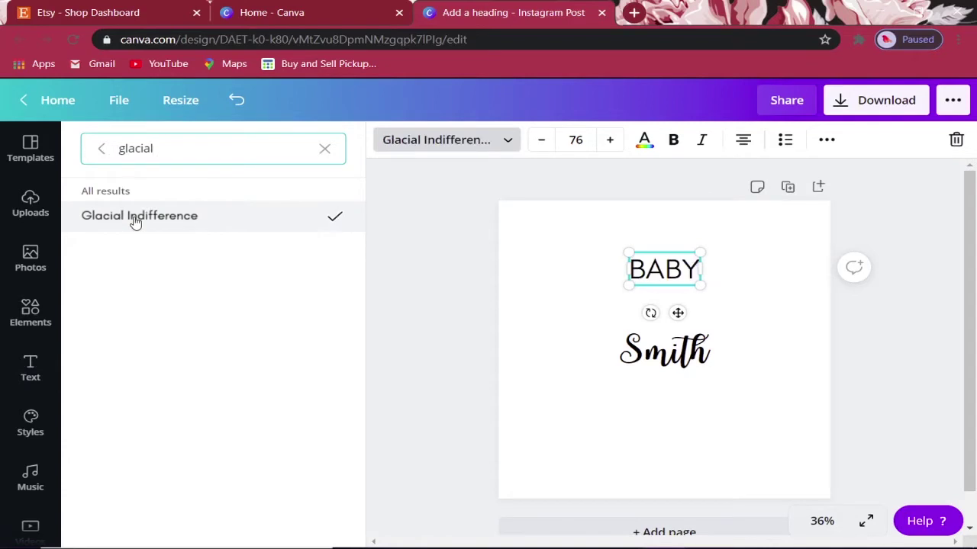
pyautogui.press('Escape')
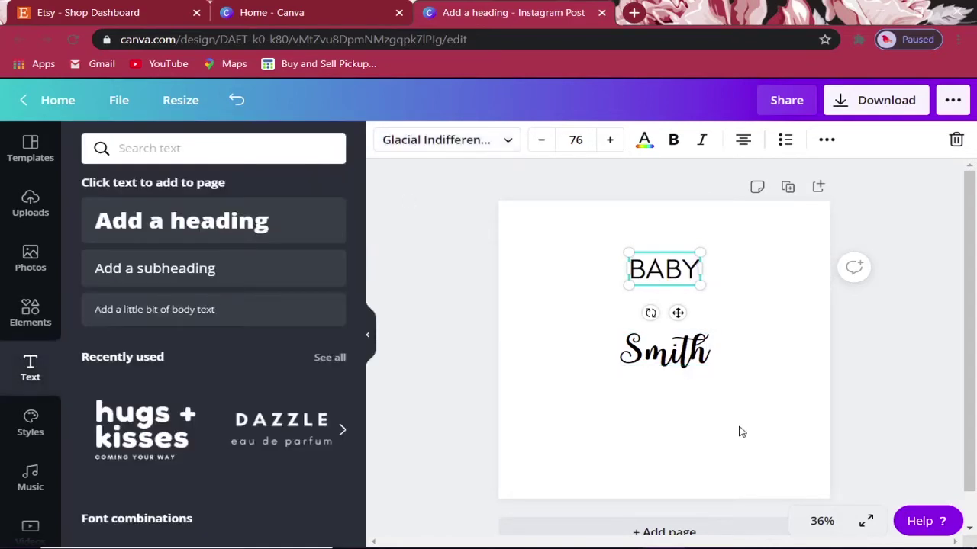
pyautogui.click(756, 382)
# Step: Switch BABY to the League Gothic font
pyautogui.click(687, 279)
pyautogui.moveTo(701, 268); pyautogui.dragTo(607, 268)
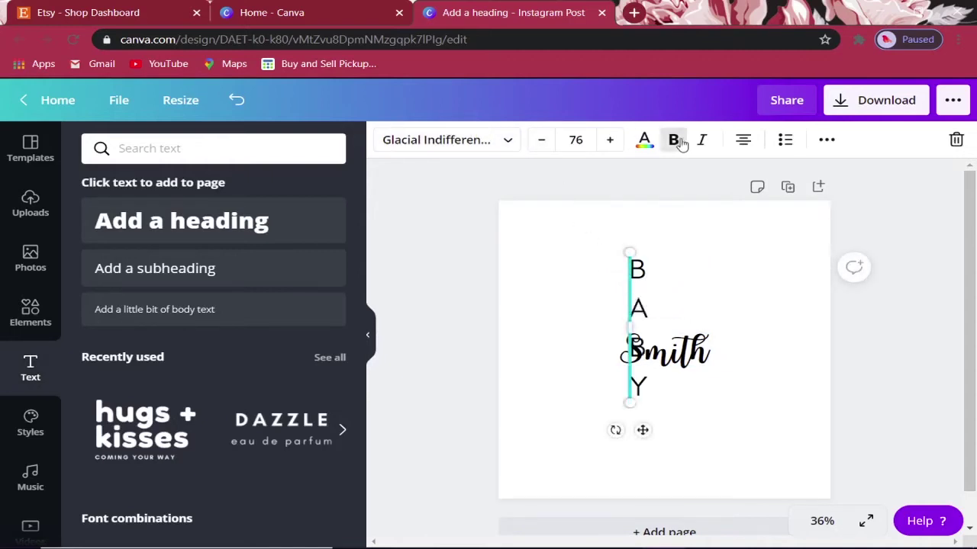
pyautogui.click(237, 100)
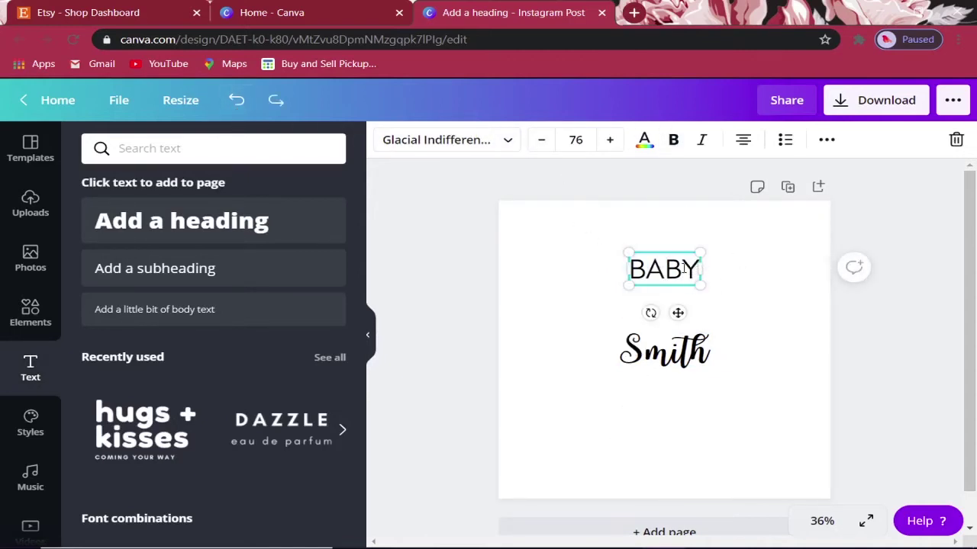
pyautogui.moveTo(694, 271); pyautogui.dragTo(625, 269)
pyautogui.click(494, 147)
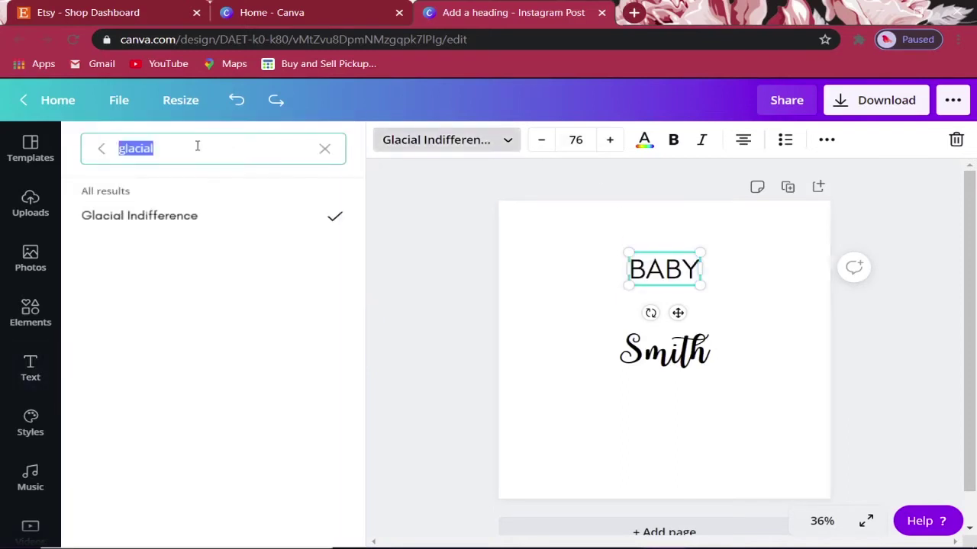
pyautogui.write('leag')
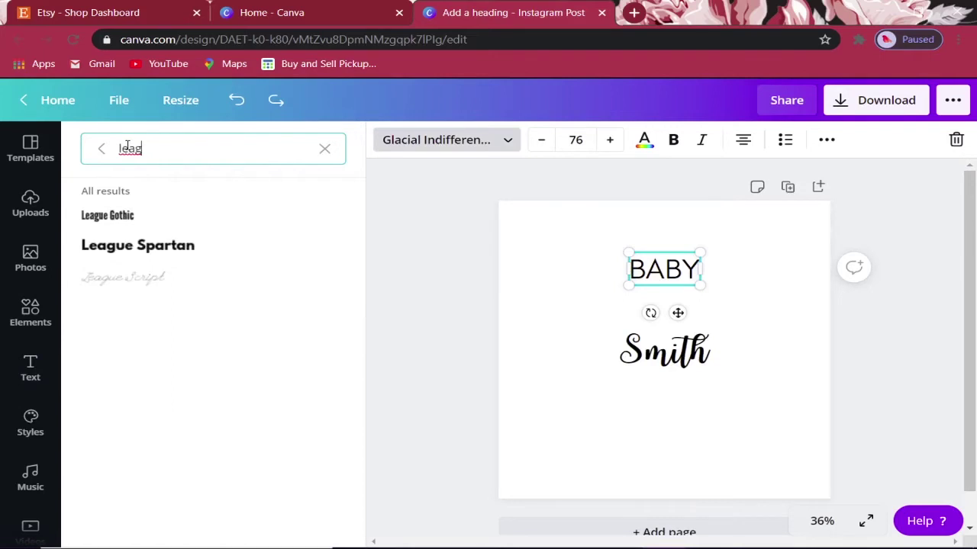
pyautogui.click(130, 211)
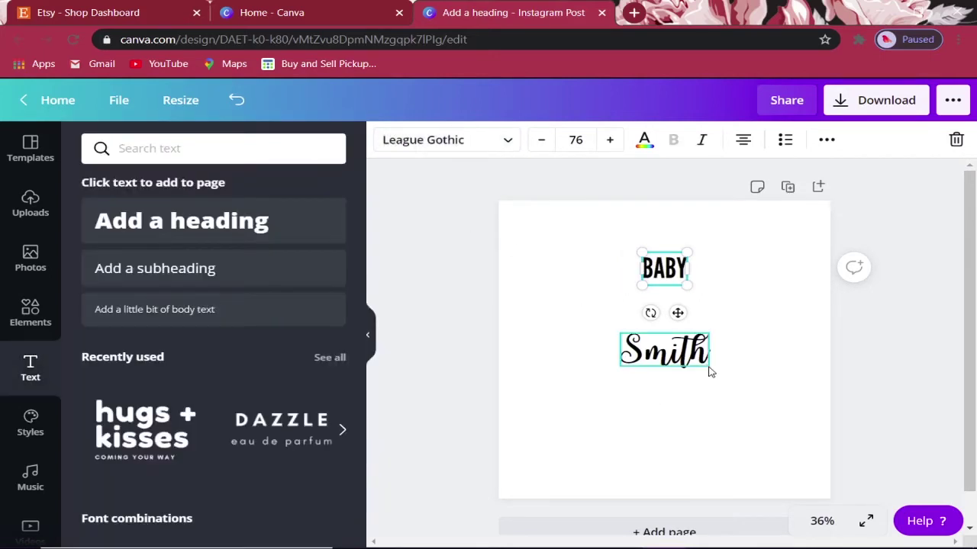
# Step: Enlarge Smith and centre it horizontally, then enlarge BABY to 111
pyautogui.click(695, 352)
pyautogui.moveTo(710, 368); pyautogui.dragTo(870, 426)
pyautogui.click(786, 282)
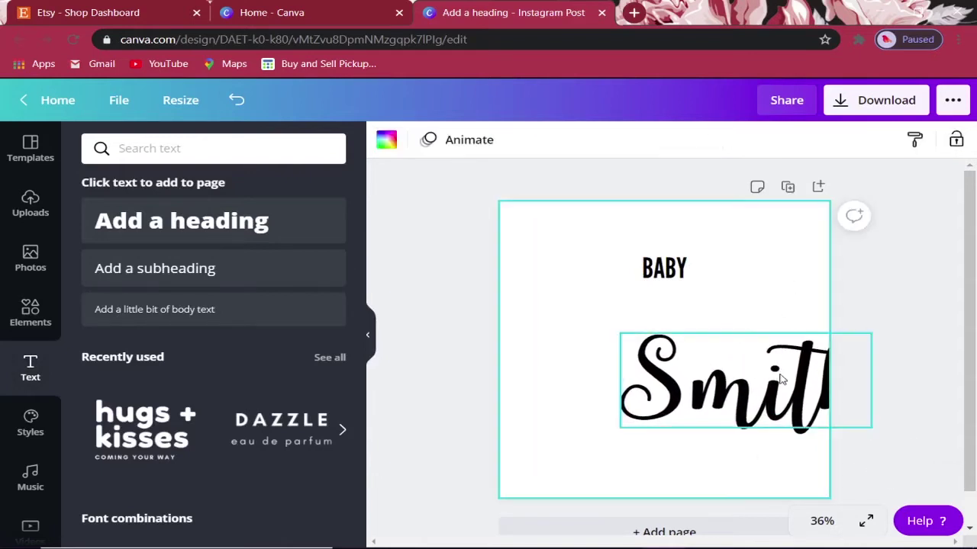
pyautogui.moveTo(780, 377); pyautogui.dragTo(701, 362)
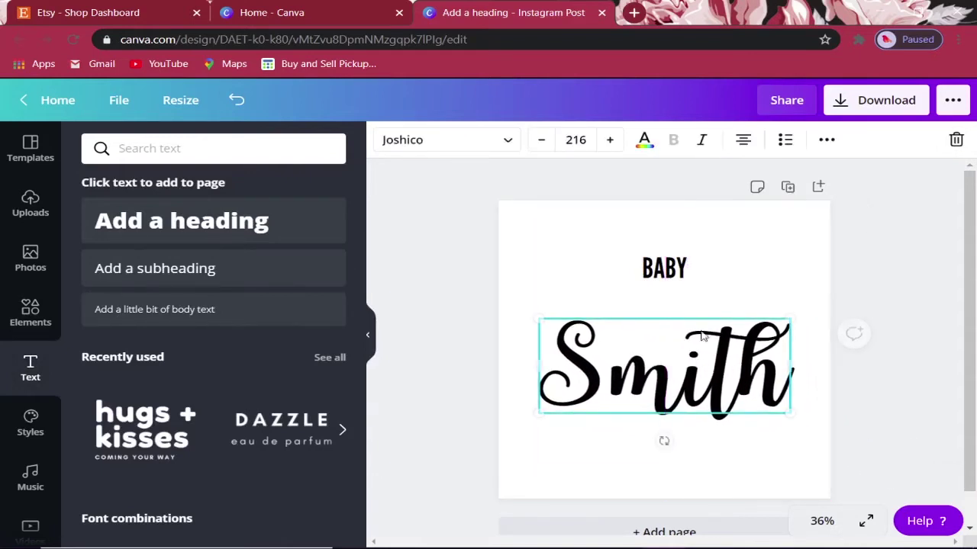
pyautogui.click(676, 270)
pyautogui.moveTo(694, 290)
pyautogui.mouseDown()
pyautogui.moveTo(715, 303)
pyautogui.moveTo(708, 298)
pyautogui.mouseUp()
# Step: Enlarge Smith further to 238 and nudge both texts onto the centre line
pyautogui.click(669, 401)
pyautogui.moveTo(540, 411); pyautogui.dragTo(519, 426)
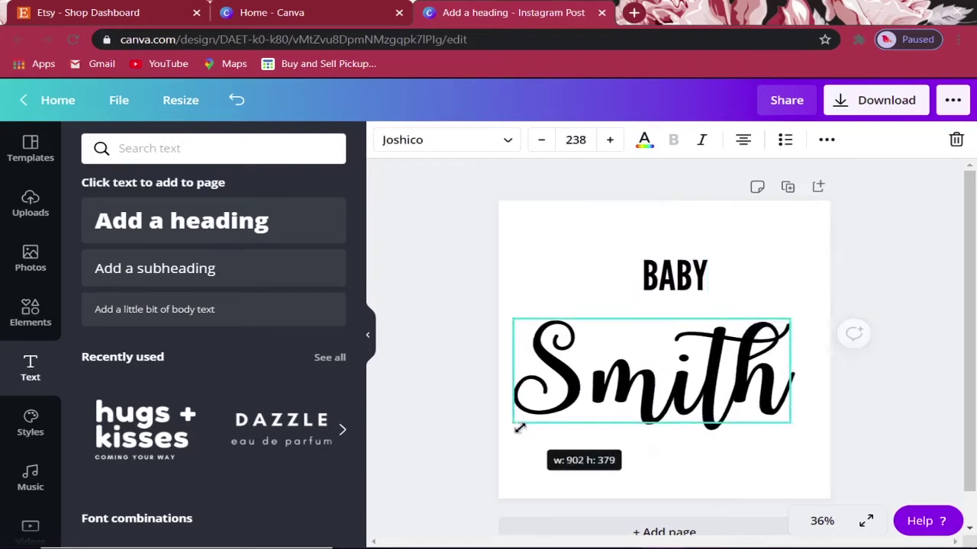
pyautogui.click(595, 251)
pyautogui.moveTo(683, 369); pyautogui.dragTo(699, 371)
pyautogui.click(725, 255)
pyautogui.moveTo(692, 279); pyautogui.dragTo(688, 294)
pyautogui.click(857, 233)
pyautogui.click(876, 294)
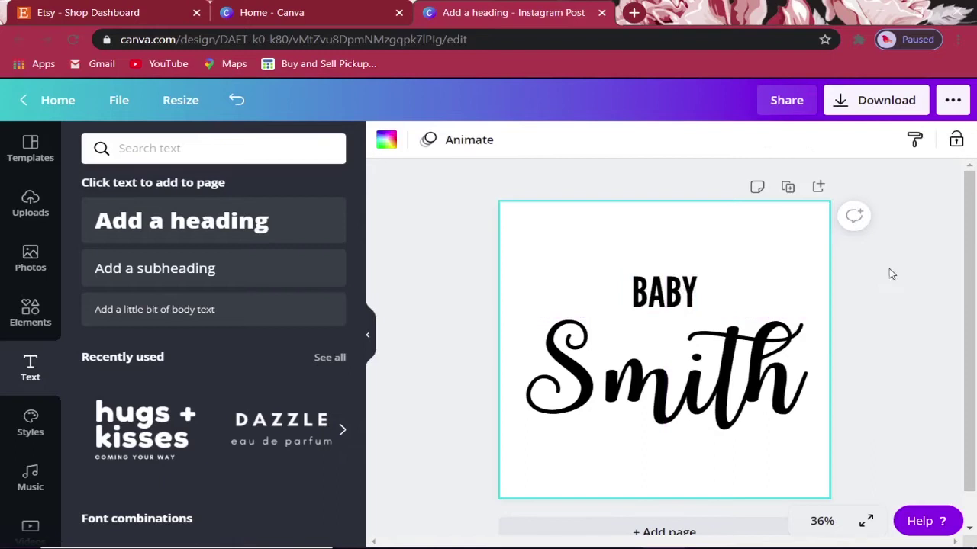
pyautogui.click(839, 105)
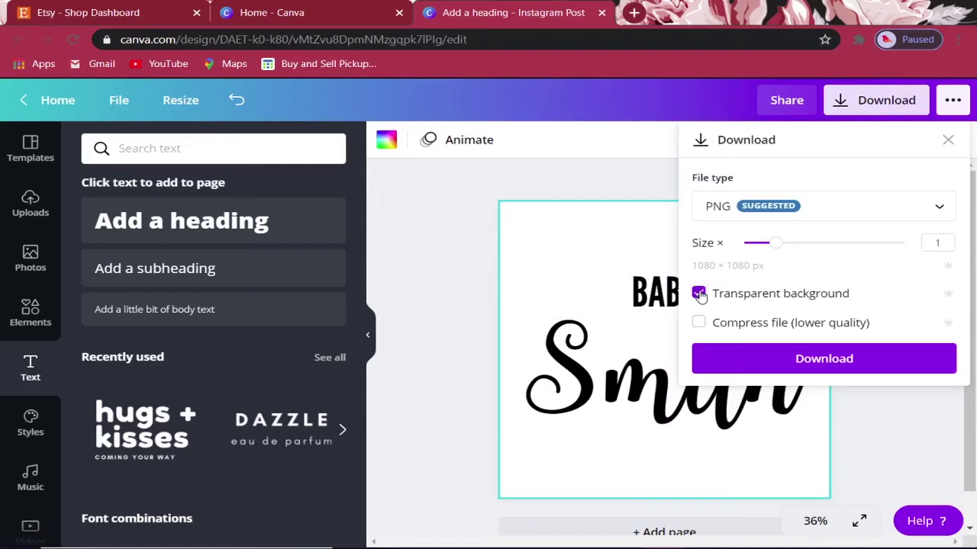
# Step: Download the design as 'Add a heading (2).png' with a transparent background
pyautogui.click(773, 359)
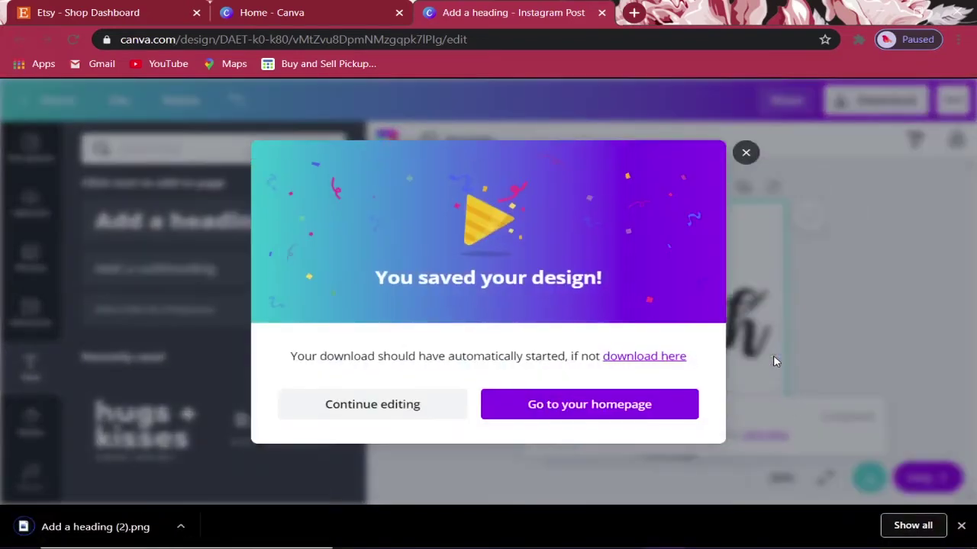
pyautogui.moveTo(575, 532)
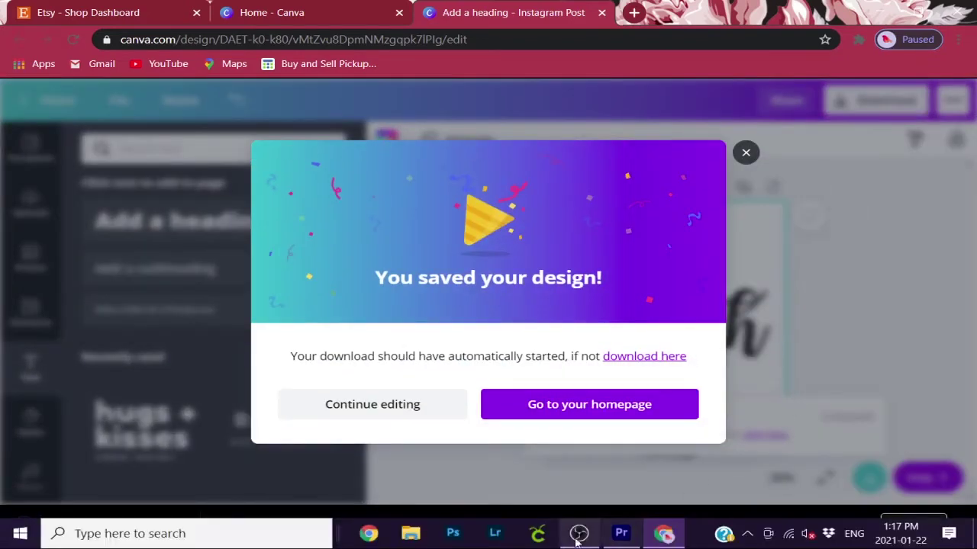
# Step: Launch Cricut Design Space, start a new project, and browse Downloads for an image to upload
pyautogui.click(531, 534)
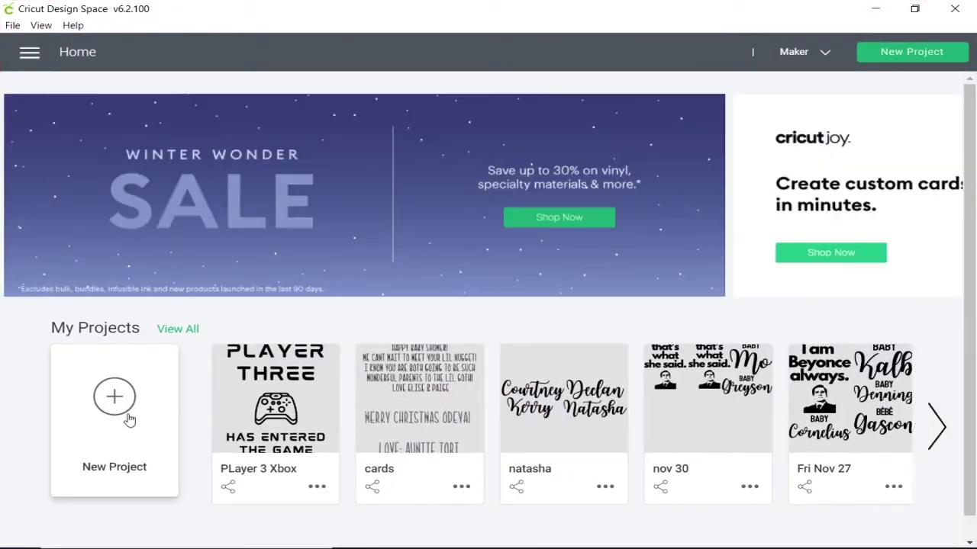
pyautogui.click(121, 408)
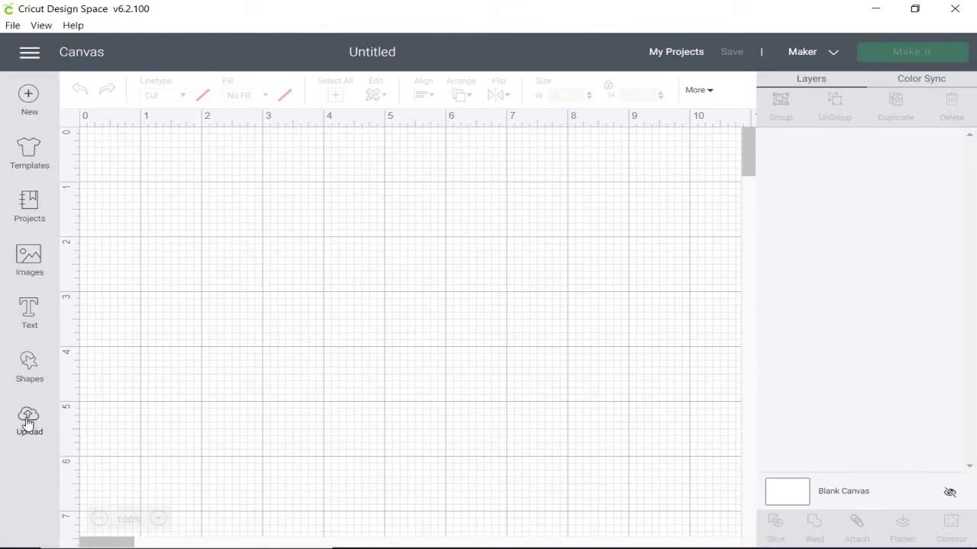
pyautogui.click(28, 422)
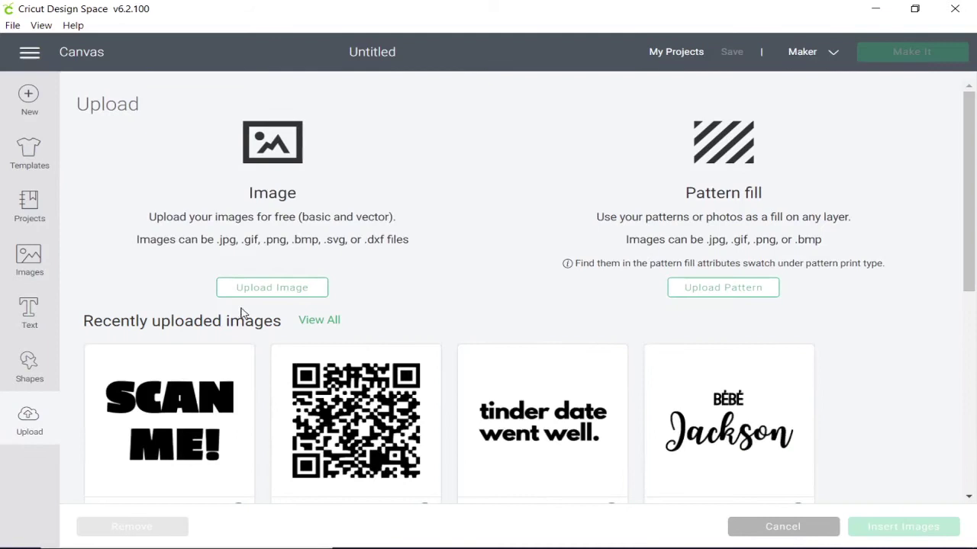
pyautogui.click(283, 286)
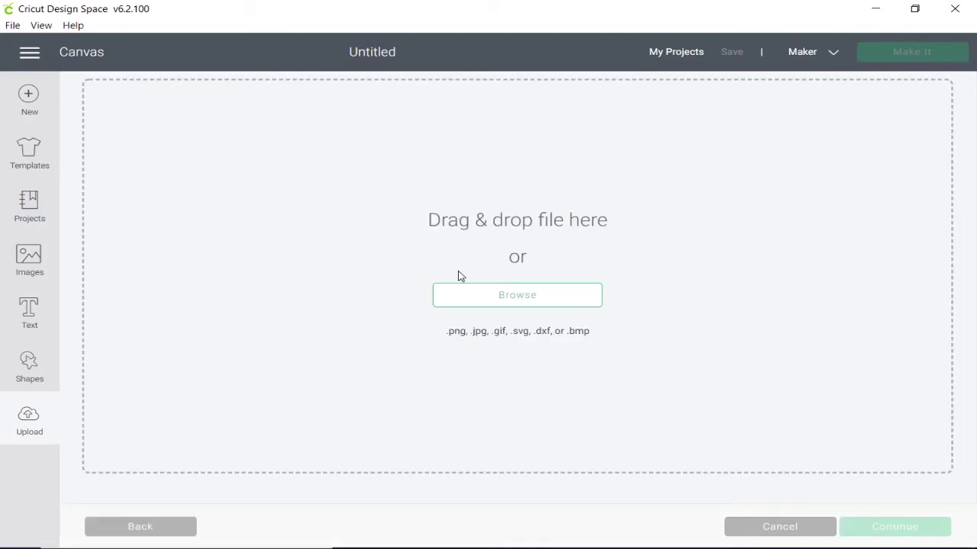
pyautogui.click(525, 293)
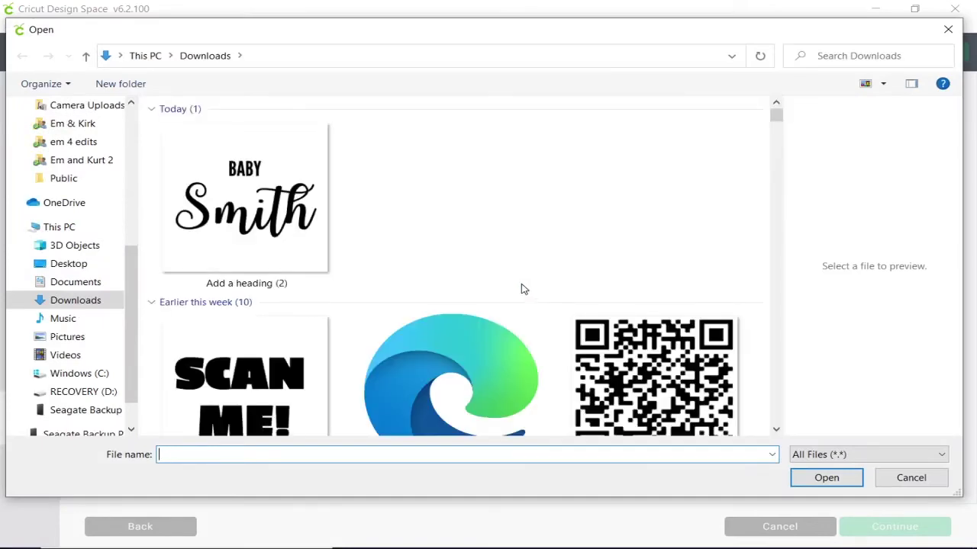
# Step: Upload 'Add a heading (2)' as a Simple image and continue to Select & erase
pyautogui.doubleClick(236, 189)
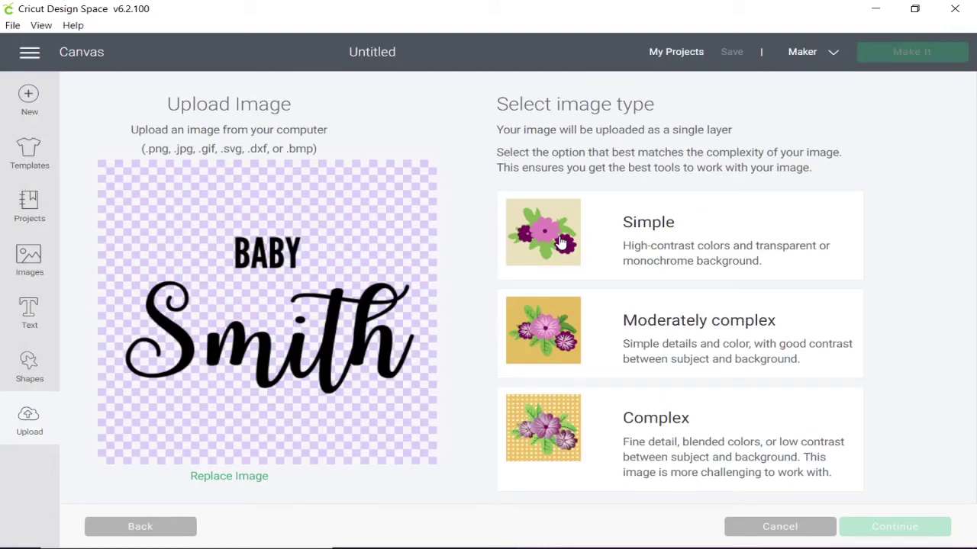
pyautogui.click(562, 242)
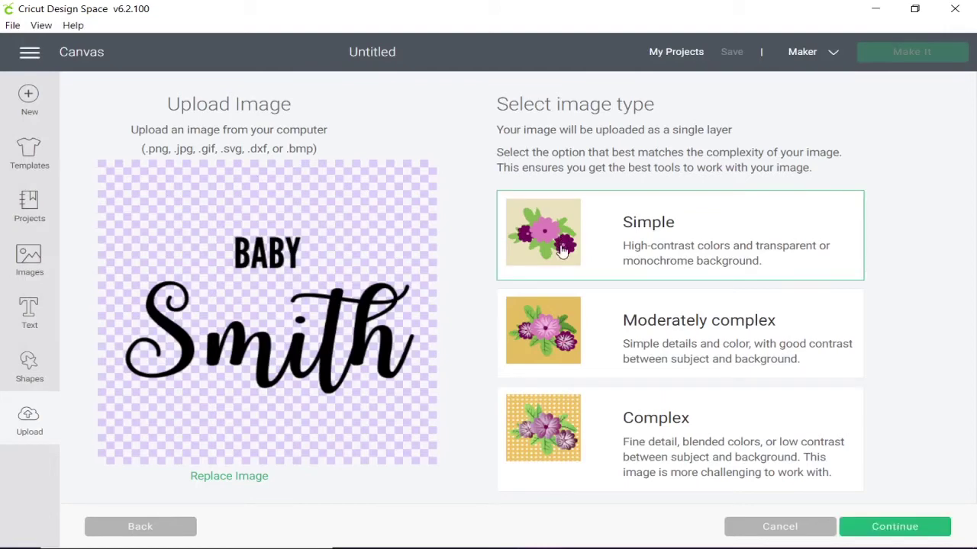
pyautogui.click(884, 526)
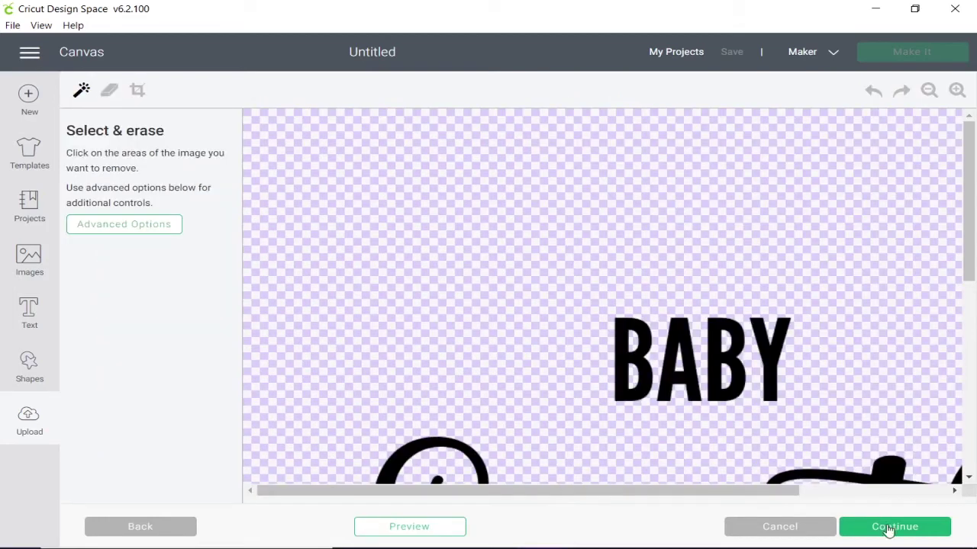
# Step: Save the upload as a Cut image named 'Baby Smith' with the tag 'onesie'
pyautogui.click(889, 528)
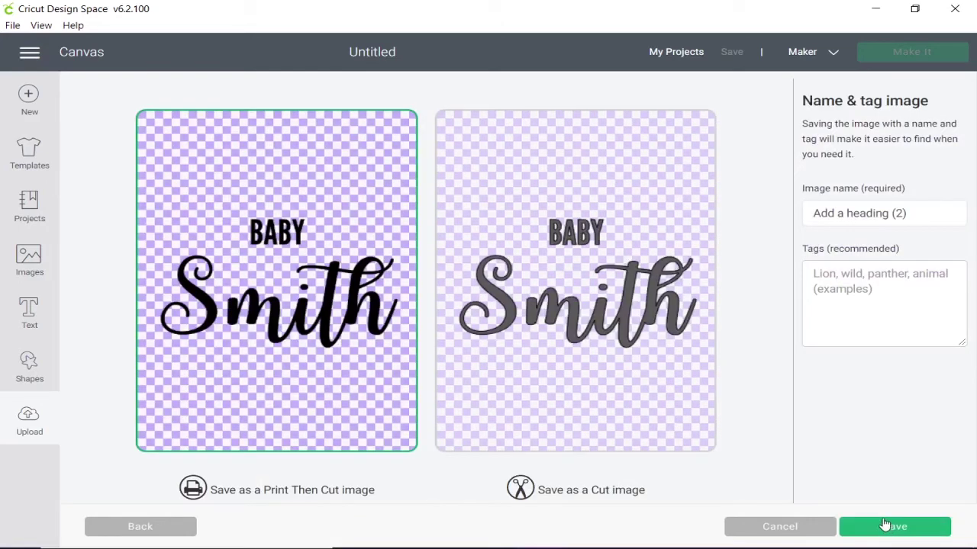
pyautogui.click(567, 386)
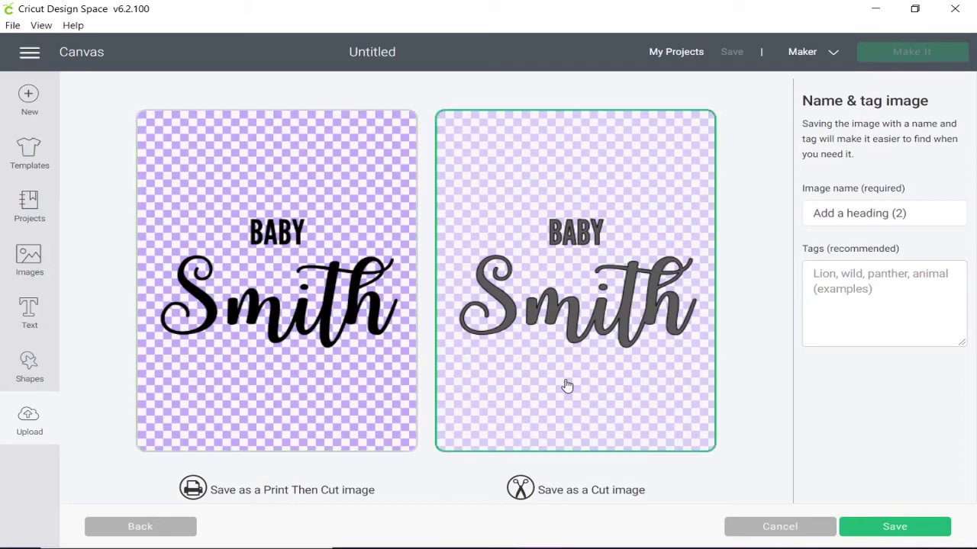
pyautogui.click(946, 216)
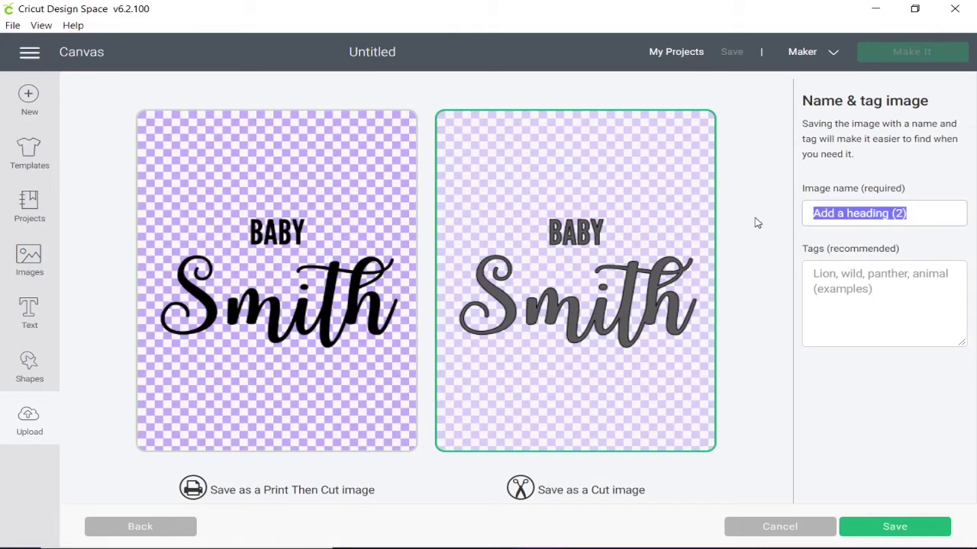
pyautogui.write('Baby Sm')
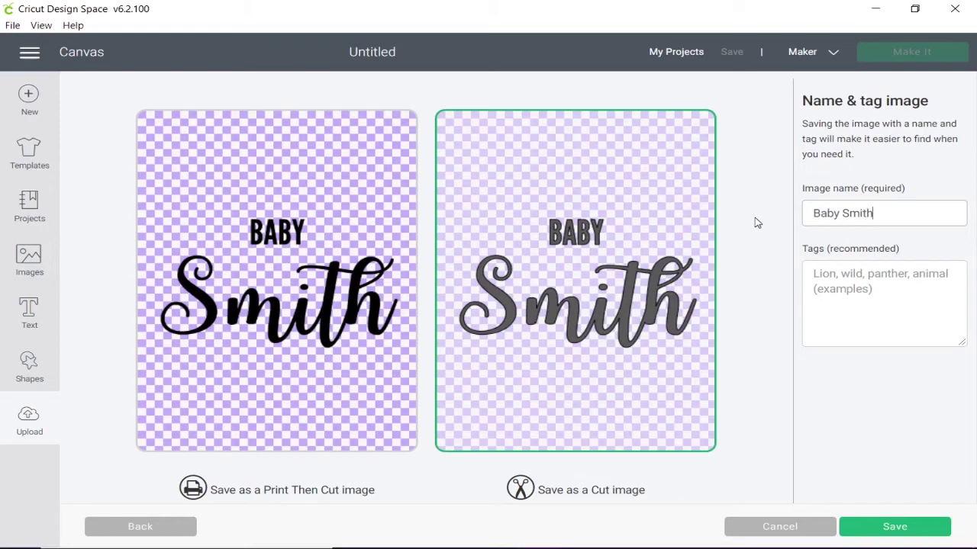
pyautogui.write('ith')
pyautogui.click(852, 300)
pyautogui.write('onesie')
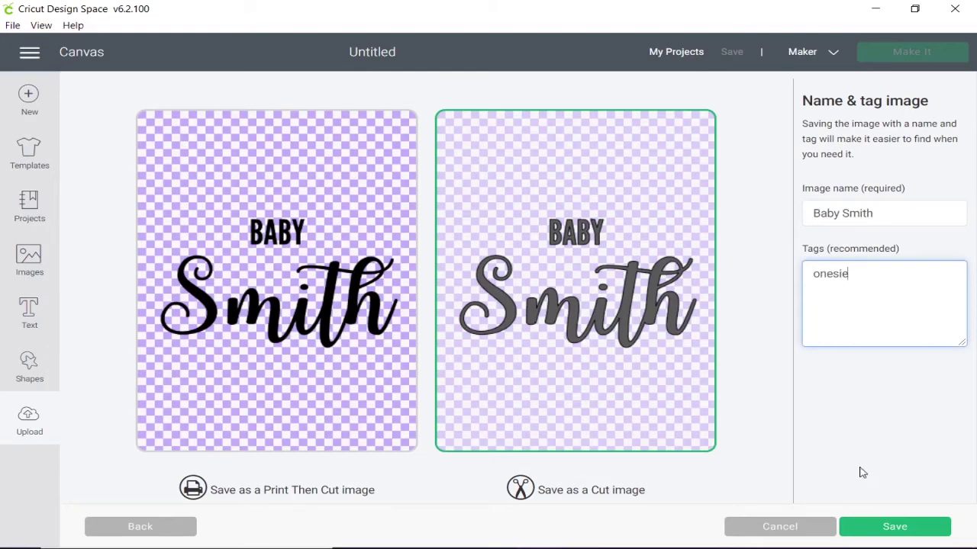
pyautogui.click(877, 531)
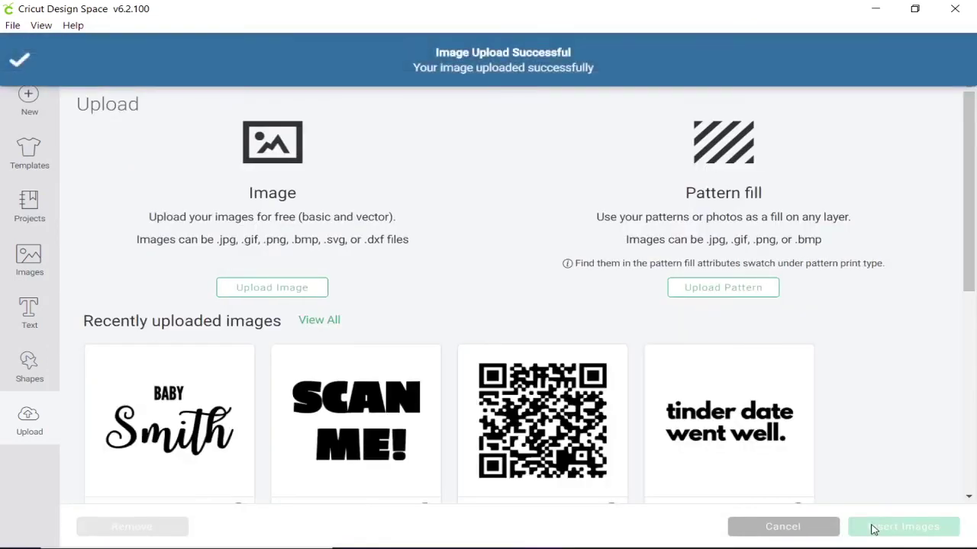
# Step: Insert the Baby Smith image, set its width to 4.25 in, and drag it to the top-left
pyautogui.click(171, 424)
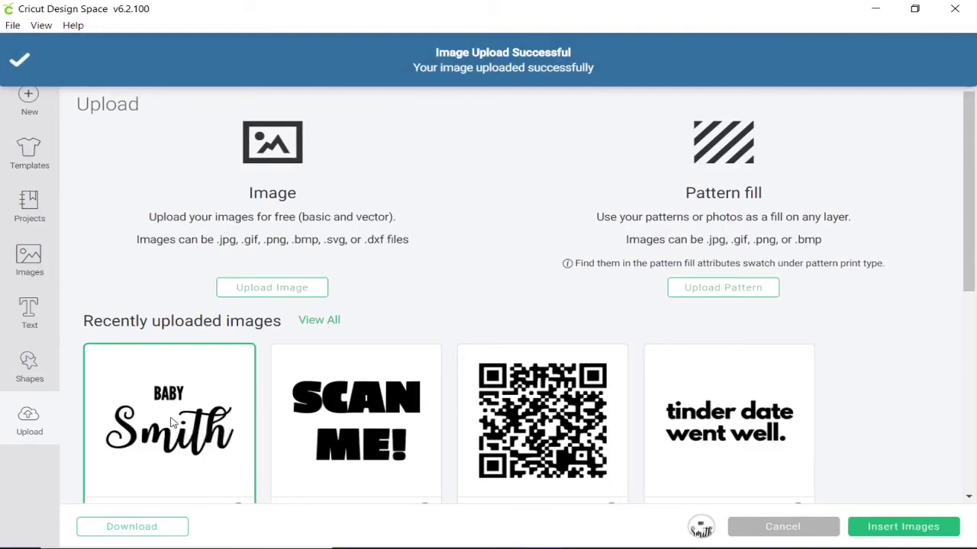
pyautogui.click(891, 524)
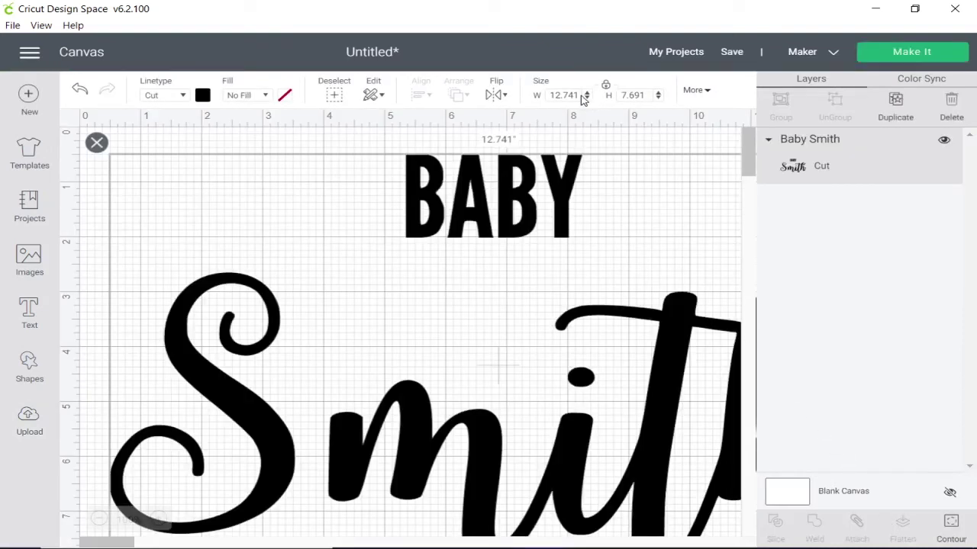
pyautogui.moveTo(578, 96); pyautogui.dragTo(549, 95)
pyautogui.write('4.25')
pyautogui.press('Return')
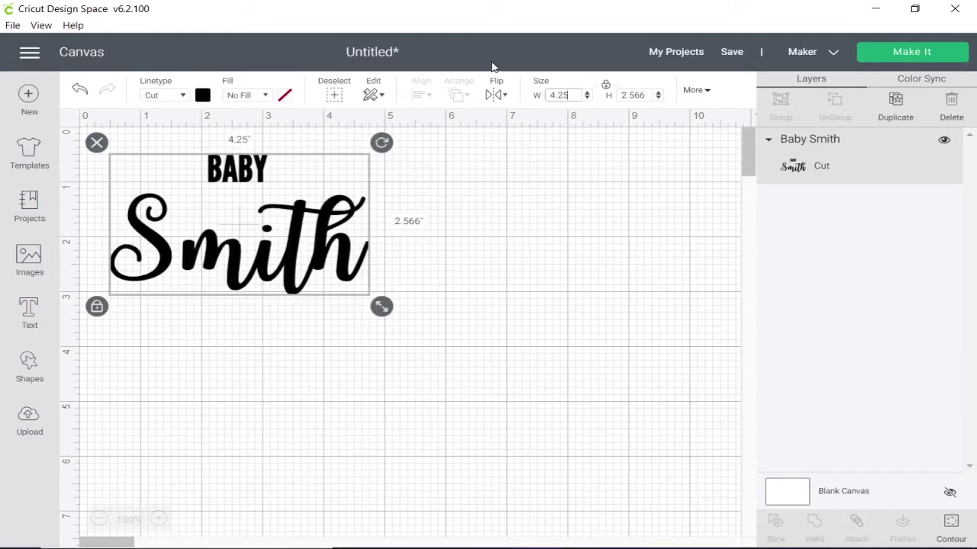
pyautogui.click(427, 221)
pyautogui.moveTo(329, 246); pyautogui.dragTo(303, 225)
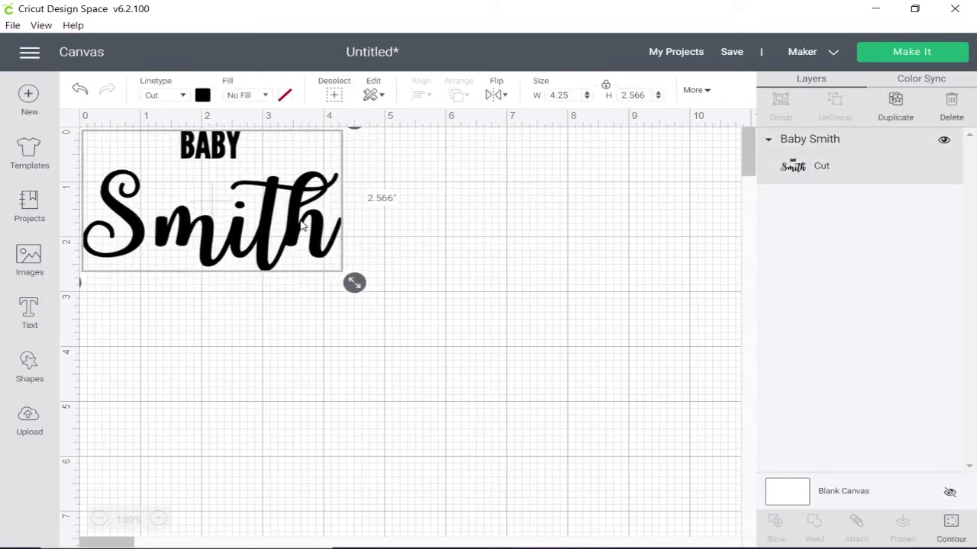
pyautogui.click(481, 233)
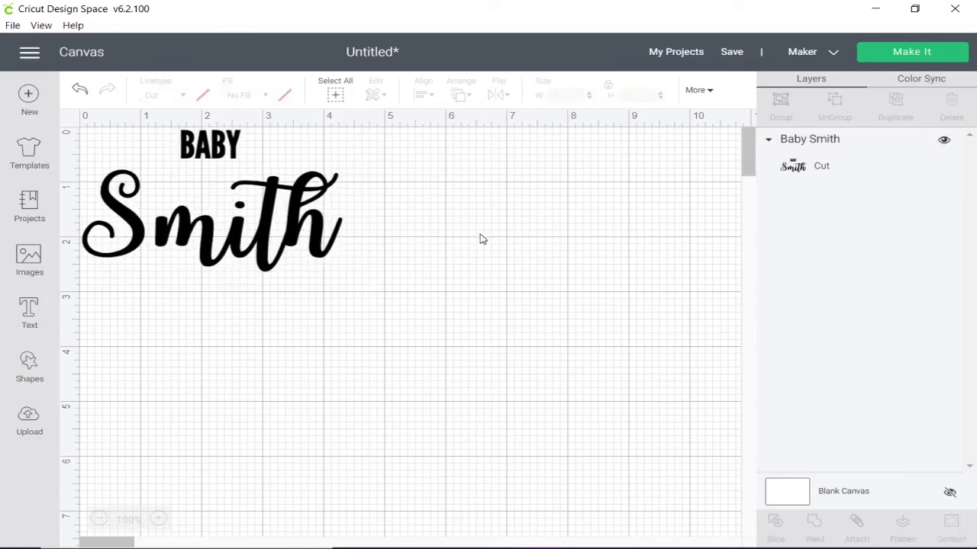
# Step: Go to the Make It mat screen and turn on Mirror for the Baby Smith design
pyautogui.click(901, 64)
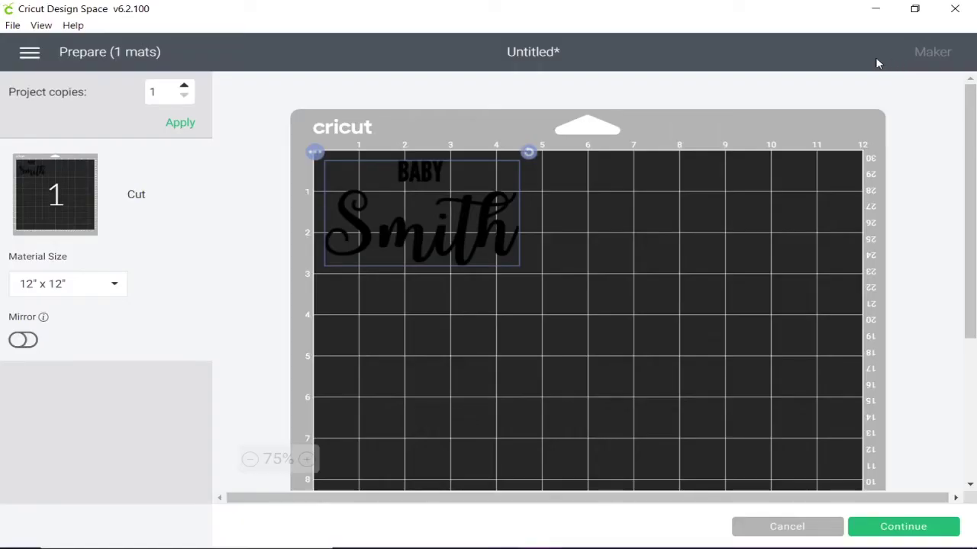
pyautogui.click(23, 341)
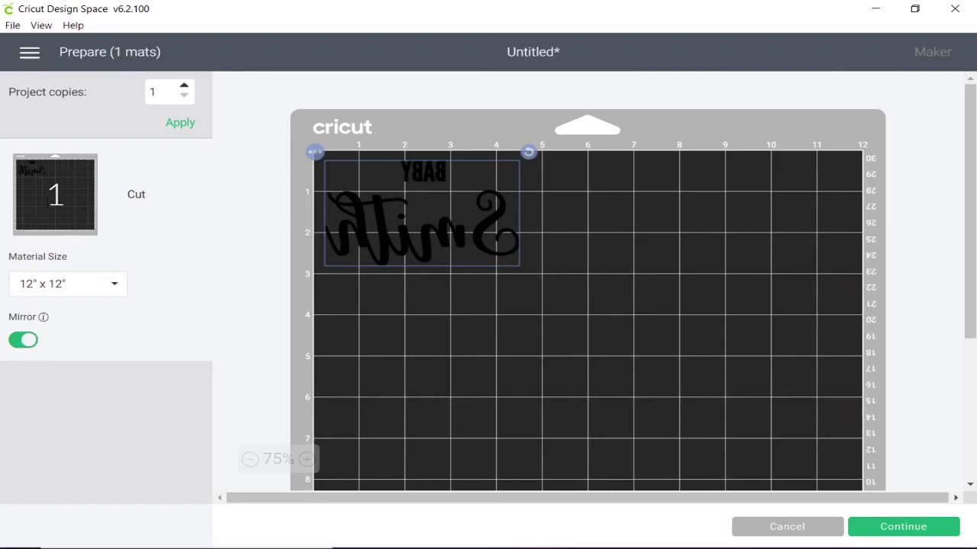
# Step: Move past the Prepare screen and pick the Everyday Iron-On favourite as the base material
pyautogui.click(901, 527)
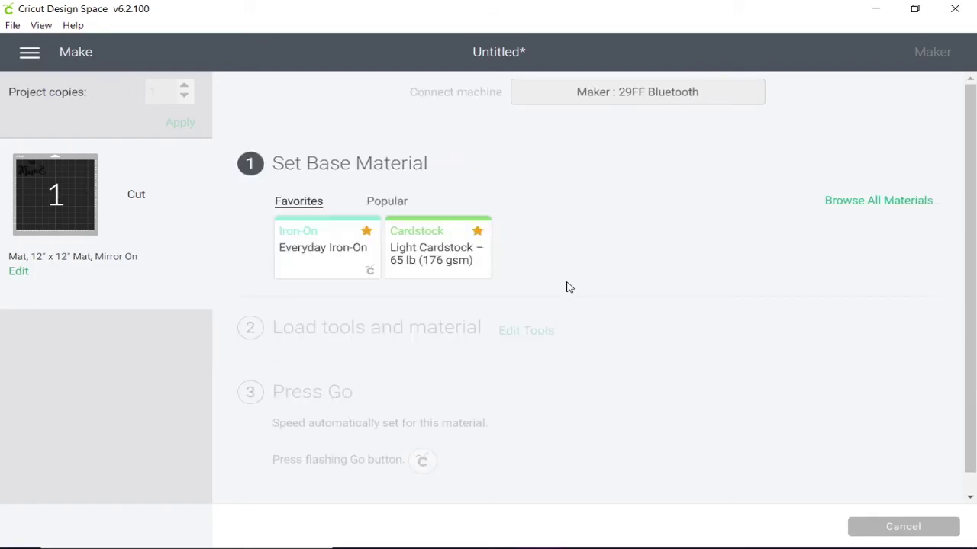
pyautogui.moveTo(36, 174)
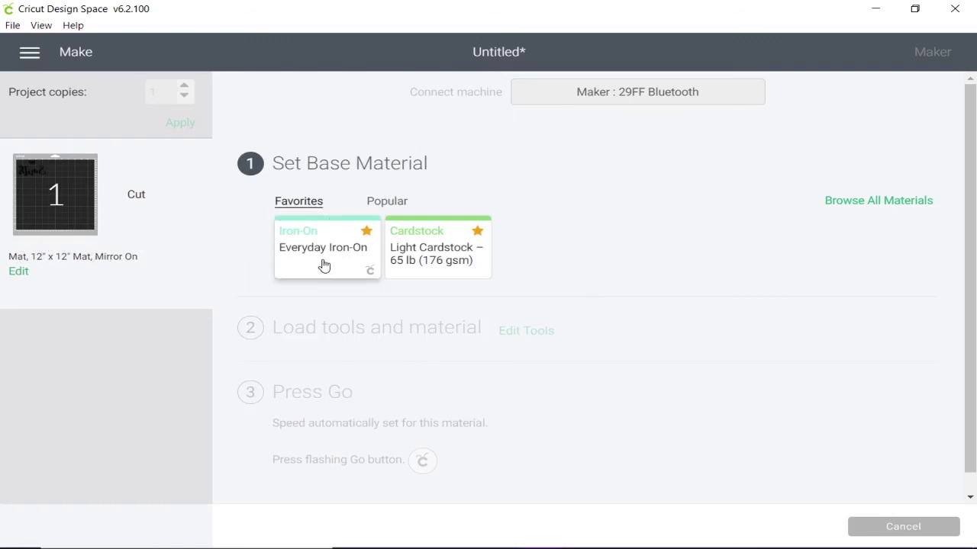
pyautogui.click(324, 265)
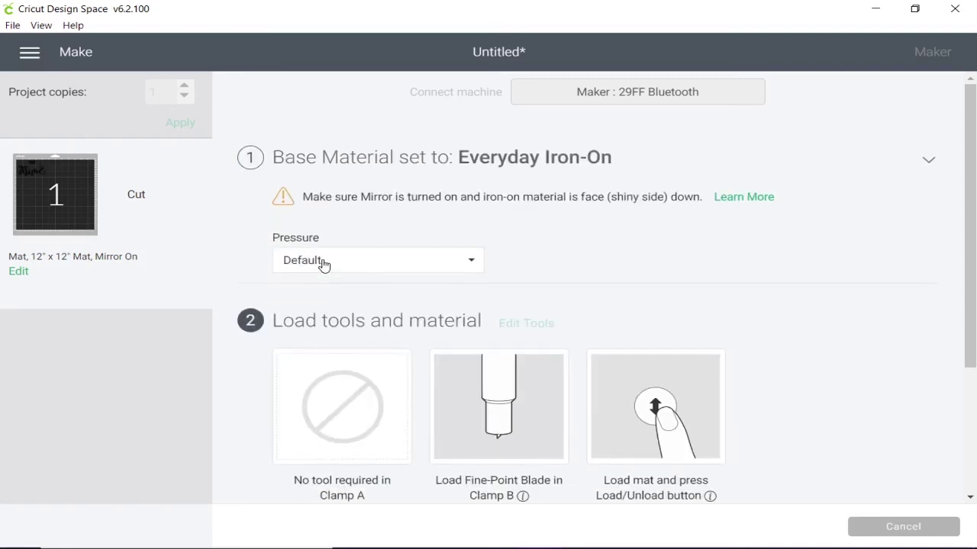